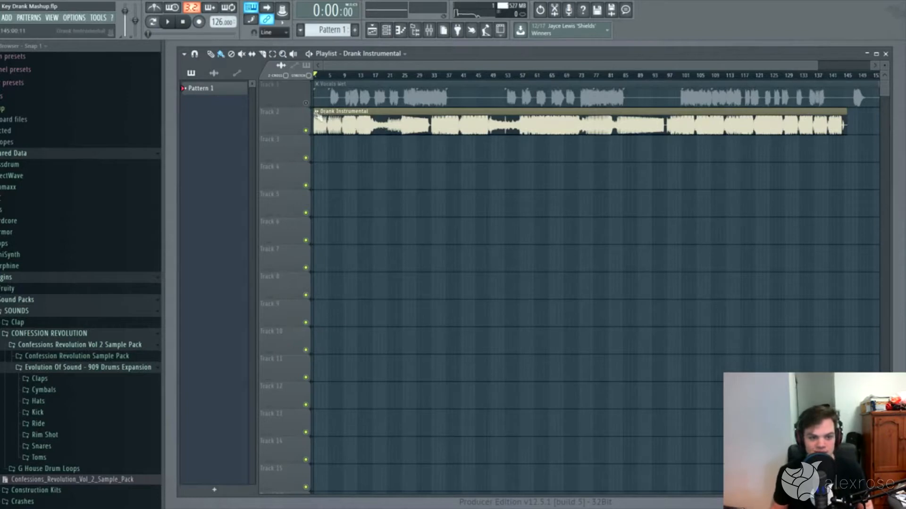
# Step: Unmute the vocals on Track 1 and set the Drank Instrumental channel's time-stretching mode to Stretch
pyautogui.click(305, 103)
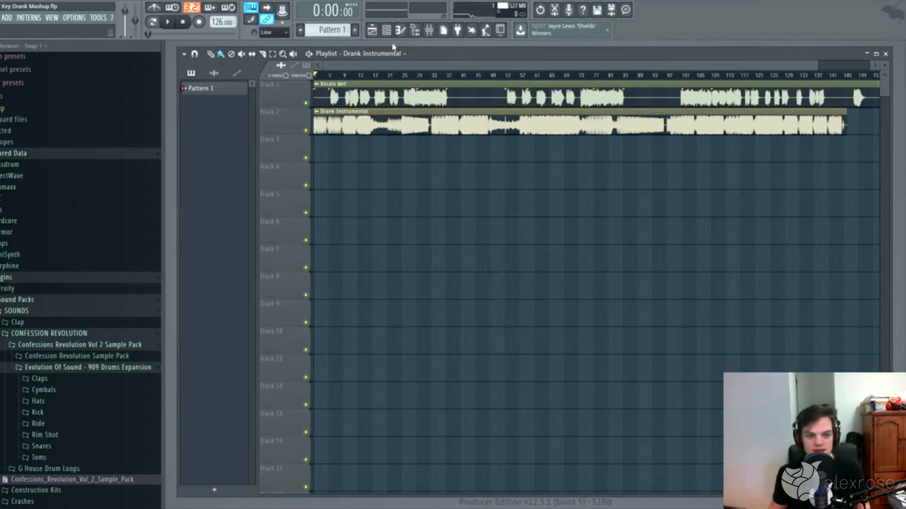
pyautogui.click(386, 30)
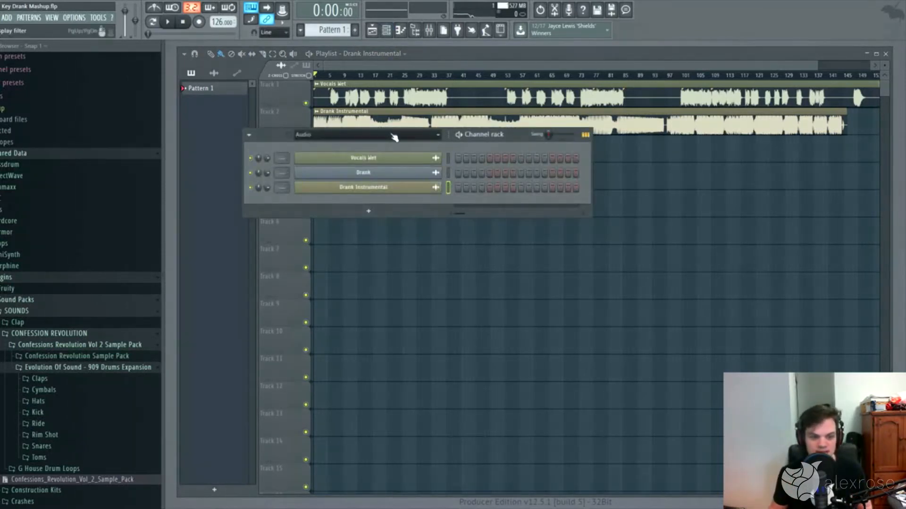
pyautogui.click(401, 187)
pyautogui.moveTo(382, 138); pyautogui.dragTo(616, 143)
pyautogui.click(736, 211)
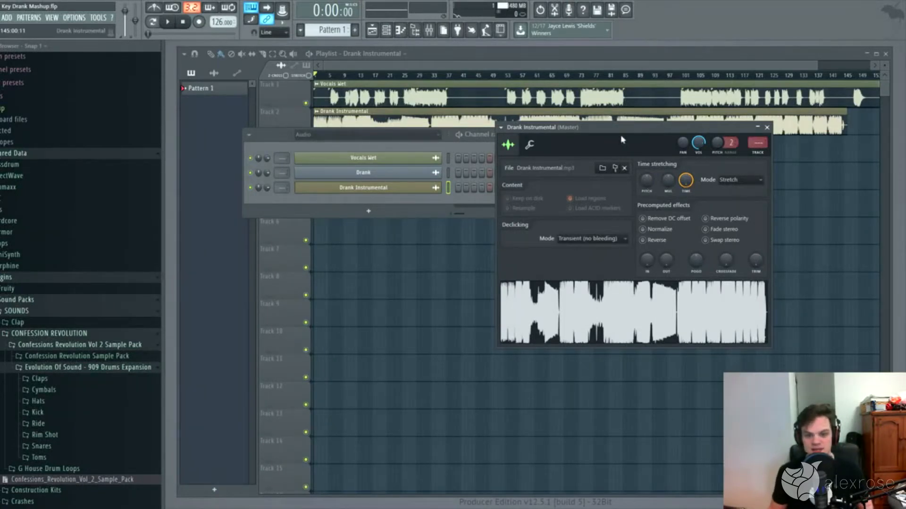
pyautogui.moveTo(621, 135); pyautogui.dragTo(712, 152)
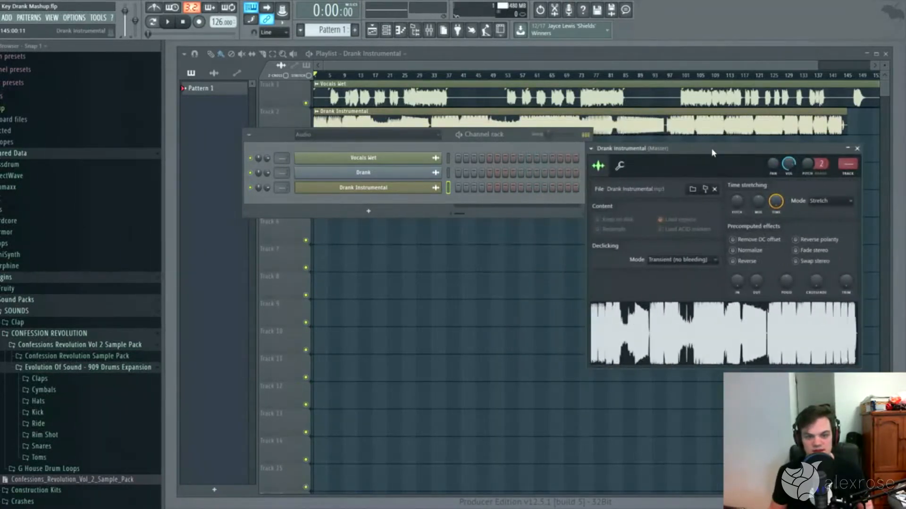
pyautogui.moveTo(508, 137); pyautogui.dragTo(524, 205)
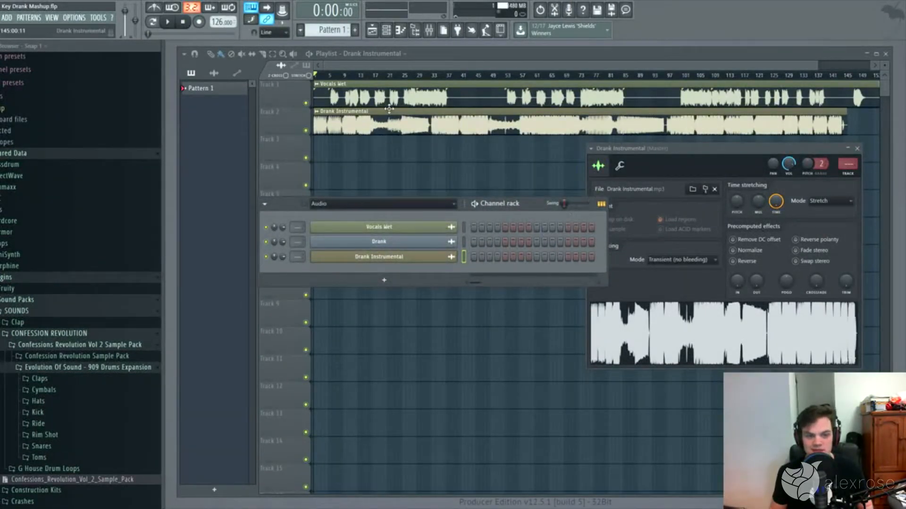
# Step: Move the Vocals Wet clip on Track 1 so that it starts at bar 17
pyautogui.click(667, 67)
pyautogui.moveTo(816, 65); pyautogui.dragTo(644, 68)
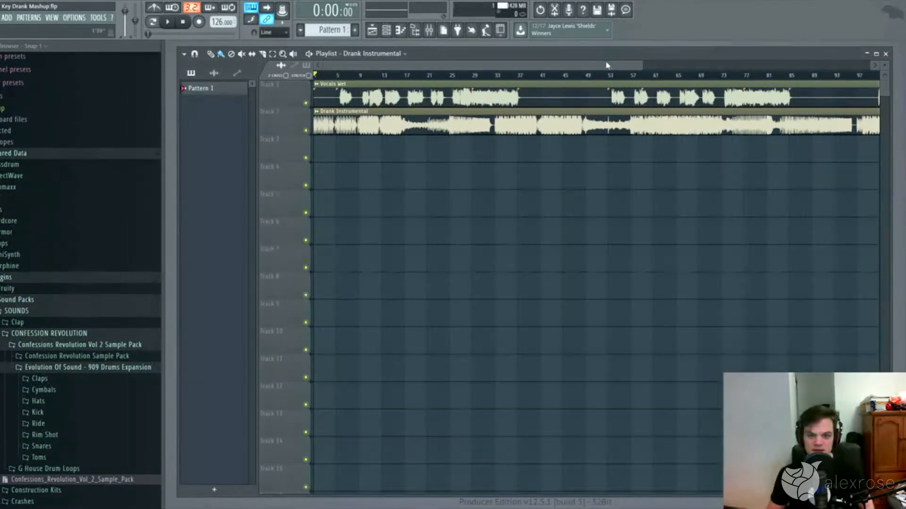
pyautogui.moveTo(641, 62); pyautogui.dragTo(446, 63)
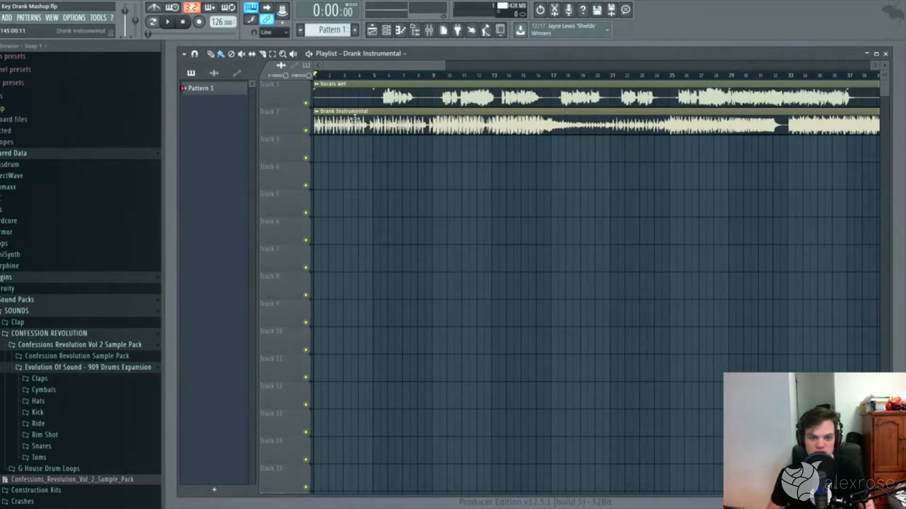
pyautogui.moveTo(371, 97); pyautogui.dragTo(550, 93)
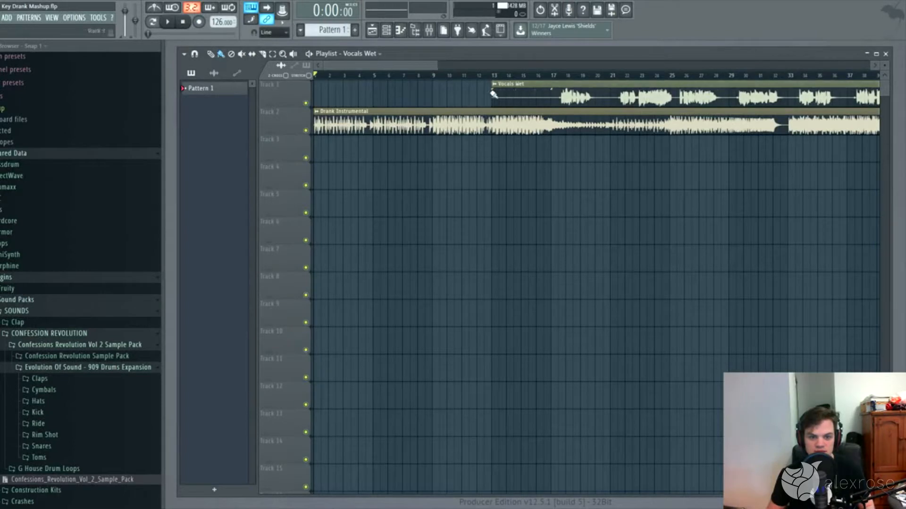
pyautogui.moveTo(491, 92); pyautogui.dragTo(551, 78)
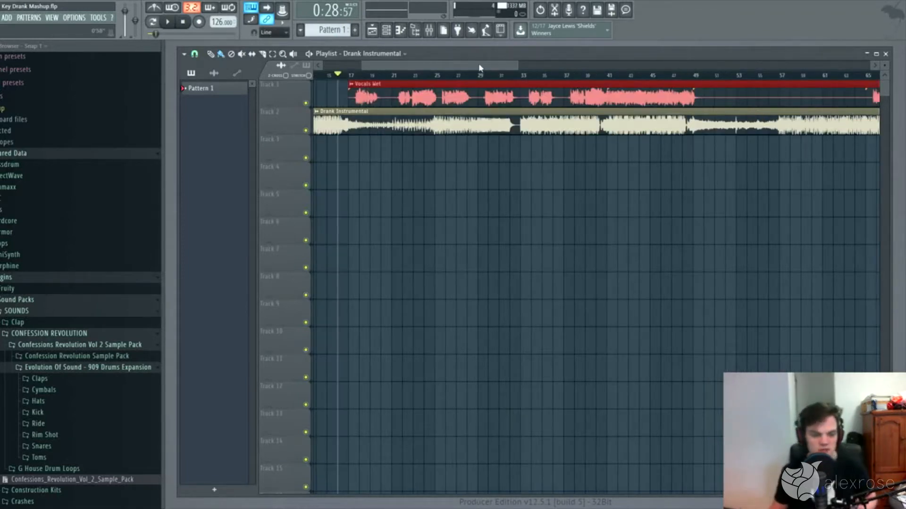
# Step: Set the playback position near bar 29 and trim the Vocals Wet clip so its chorus section starts at bar 25
pyautogui.moveTo(502, 67)
pyautogui.mouseDown()
pyautogui.moveTo(529, 73)
pyautogui.moveTo(483, 76)
pyautogui.moveTo(505, 76)
pyautogui.mouseUp()
pyautogui.click(477, 76)
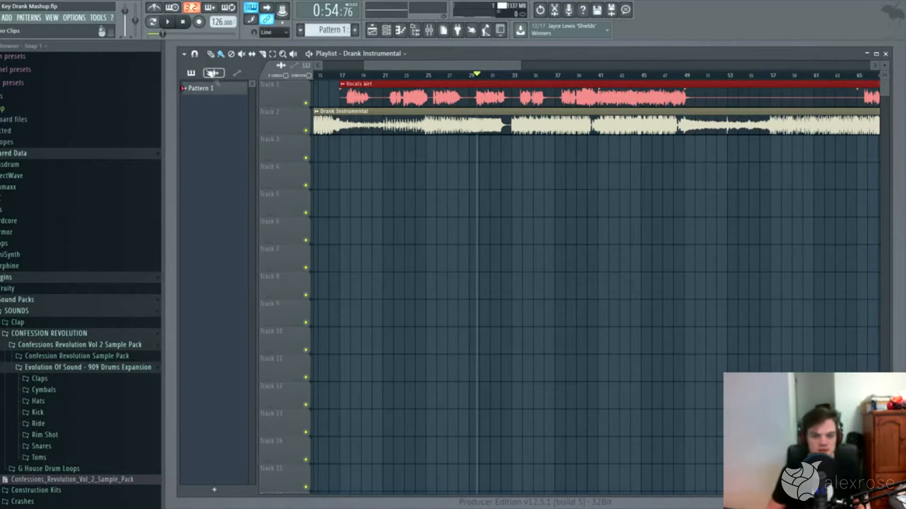
pyautogui.moveTo(341, 97); pyautogui.dragTo(430, 102)
pyautogui.moveTo(471, 66); pyautogui.dragTo(443, 67)
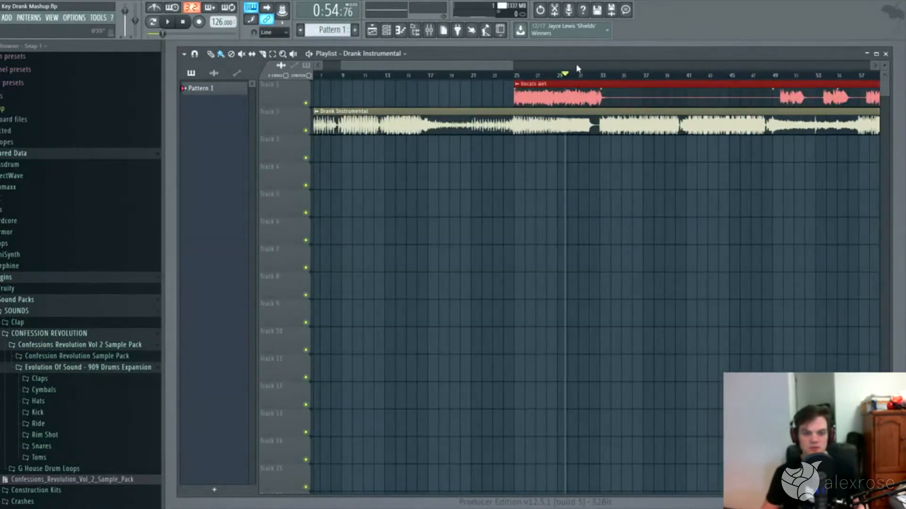
# Step: Set the playback position near bar 31 and extend the start of the Vocals Wet clip back to about bar 18
pyautogui.click(600, 76)
pyautogui.click(578, 75)
pyautogui.moveTo(513, 101); pyautogui.dragTo(443, 101)
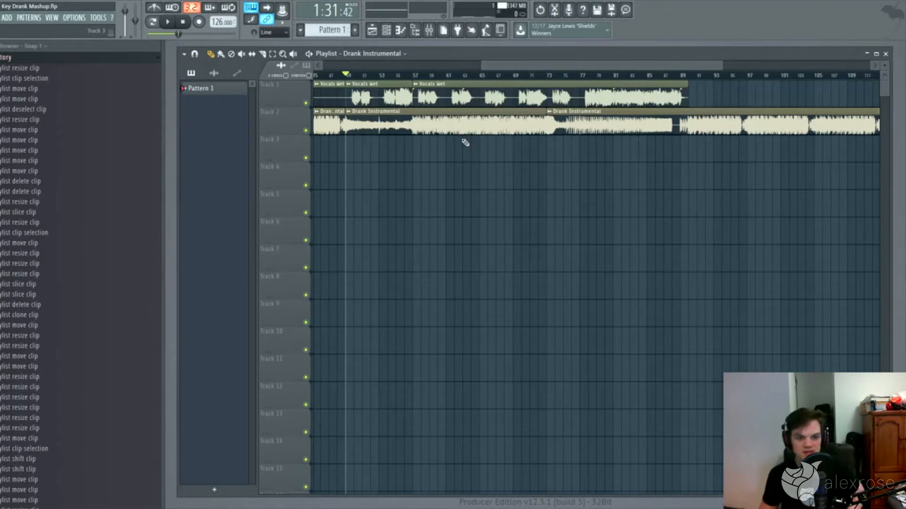
# Step: Check playback near bar 87 and trim the opening section off the last Drank Instrumental clip, keeping its start at bar 105
pyautogui.moveTo(519, 65); pyautogui.dragTo(505, 65)
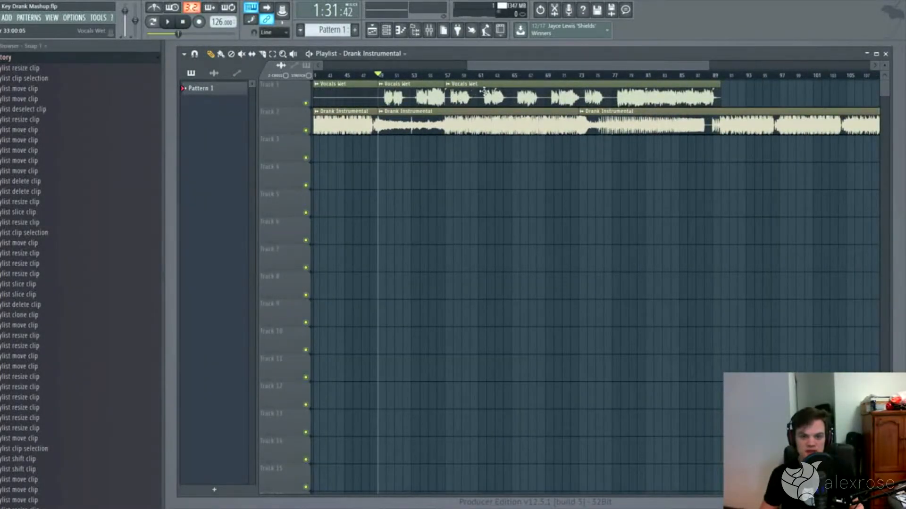
pyautogui.moveTo(663, 76); pyautogui.dragTo(707, 86)
pyautogui.press('space')
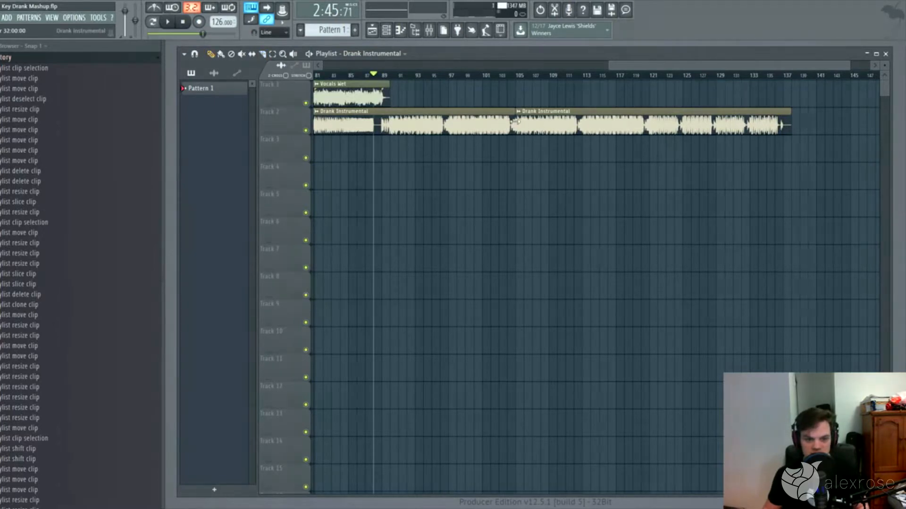
pyautogui.moveTo(517, 122); pyautogui.dragTo(643, 122)
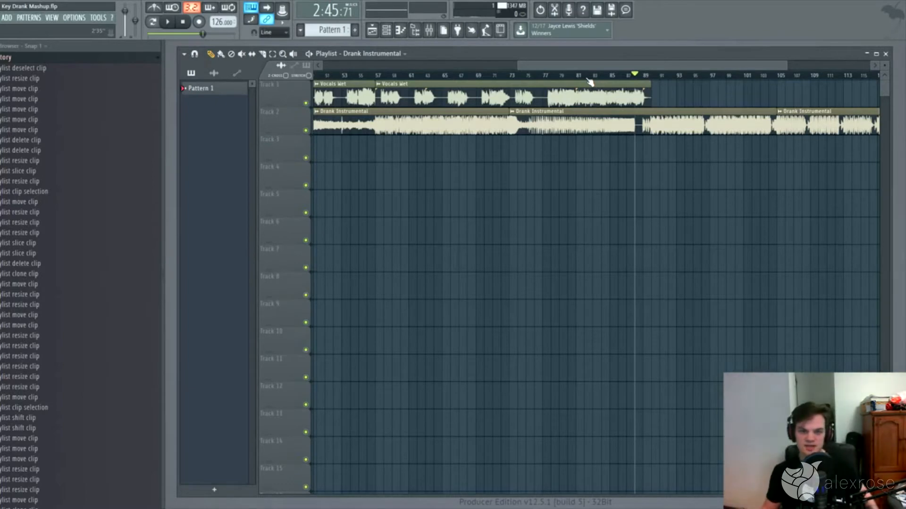
# Step: Adjust the position of the selected group of short Vocals Wet clips that begins just after bar 89
pyautogui.moveTo(784, 67); pyautogui.dragTo(464, 76)
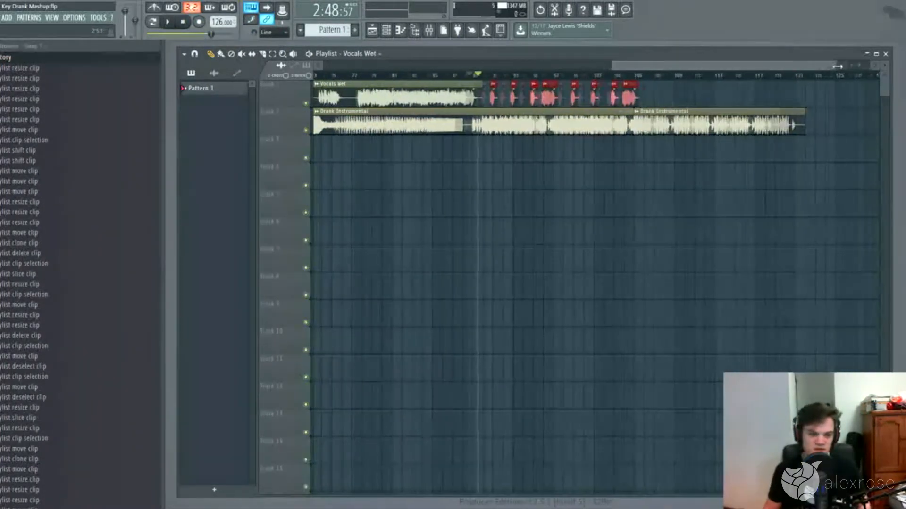
pyautogui.moveTo(773, 65)
pyautogui.mouseDown()
pyautogui.moveTo(618, 61)
pyautogui.moveTo(766, 57)
pyautogui.mouseUp()
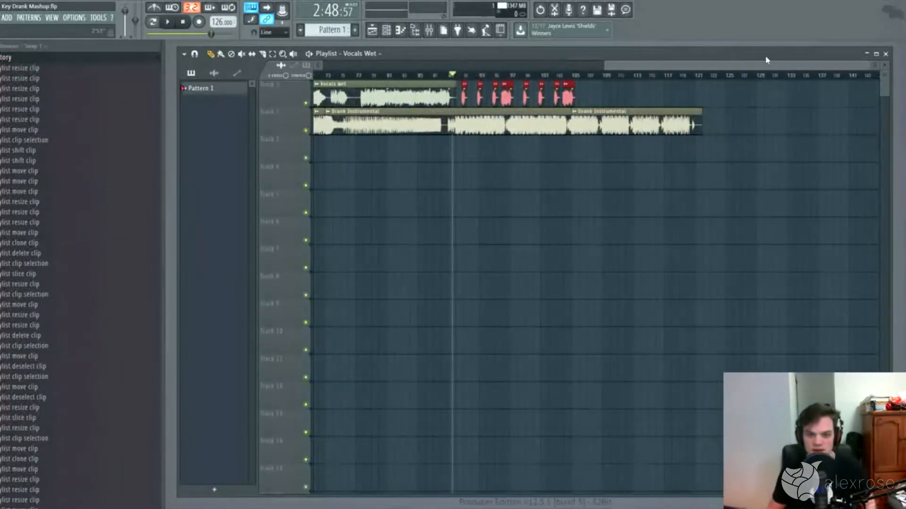
pyautogui.click(463, 95)
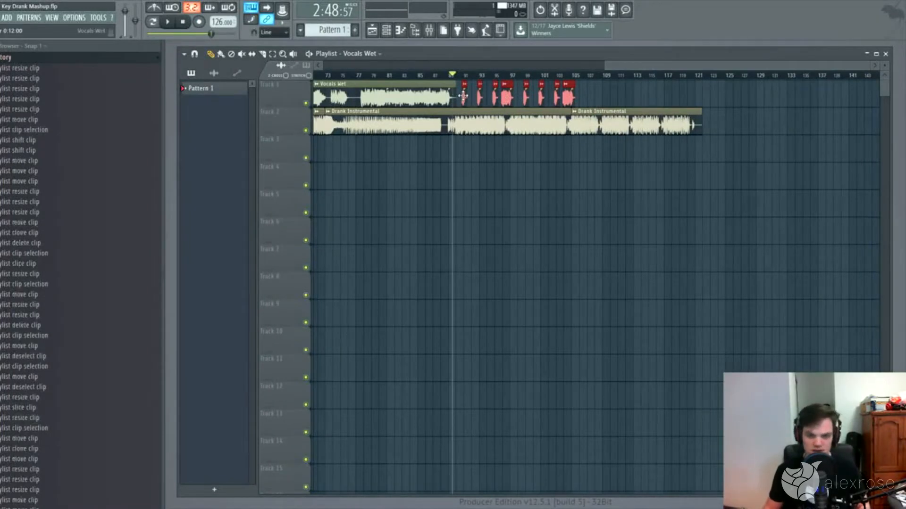
pyautogui.moveTo(463, 95); pyautogui.dragTo(490, 96)
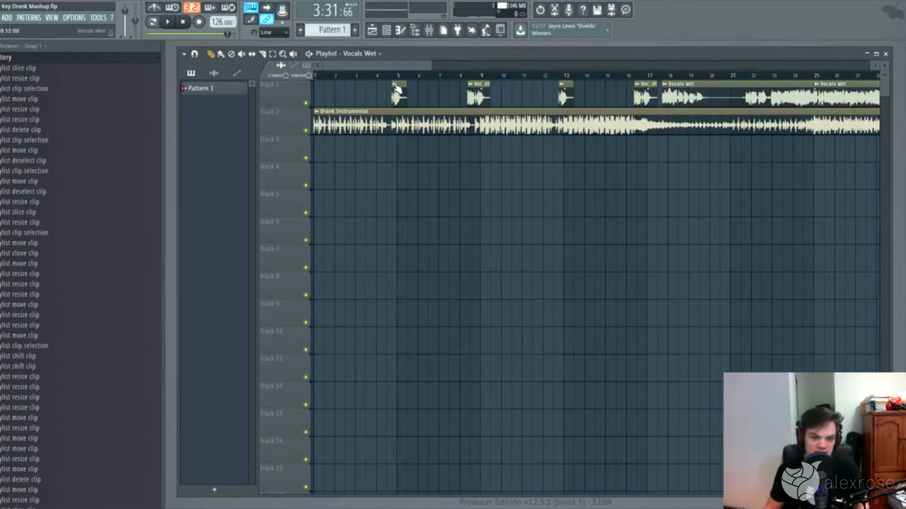
# Step: Solo the vocals track and set playback to the start of the Vocals Wet clip after bar 17
pyautogui.moveTo(396, 76)
pyautogui.mouseDown()
pyautogui.moveTo(664, 81)
pyautogui.moveTo(326, 88)
pyautogui.mouseUp()
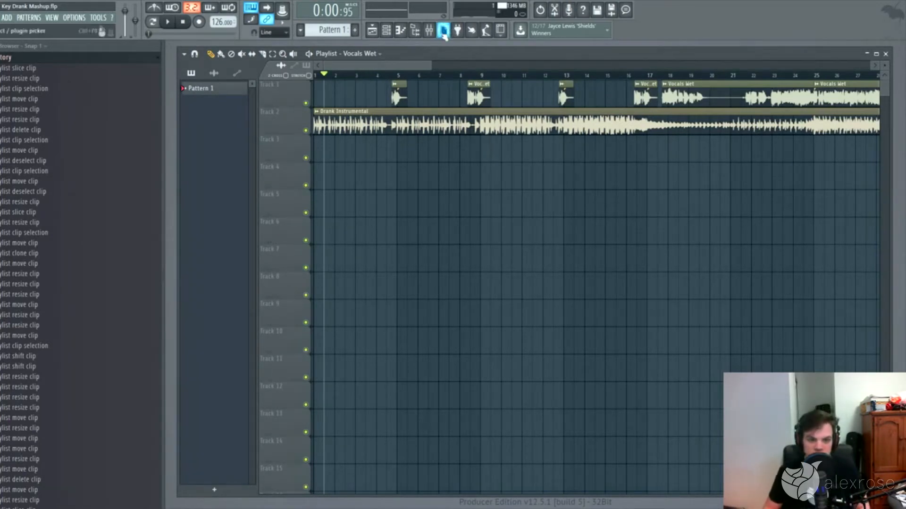
pyautogui.rightClick(306, 104)
pyautogui.rightClick(308, 104)
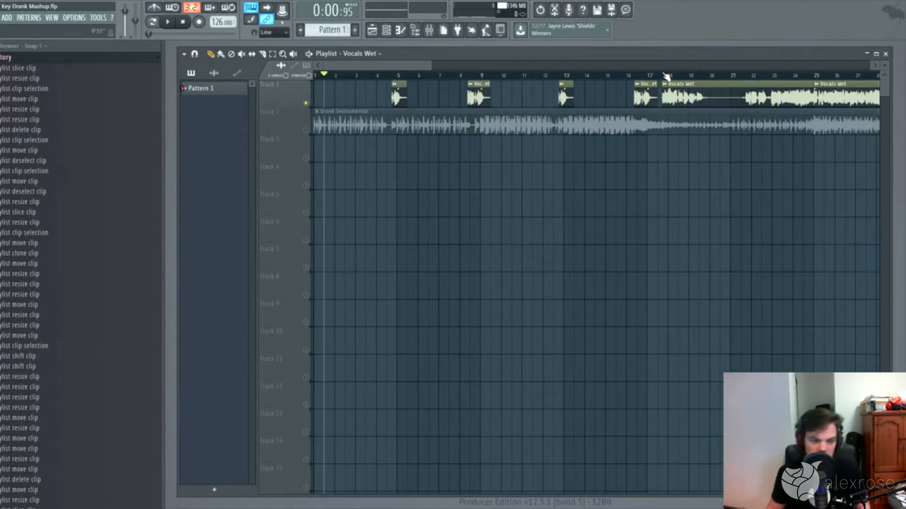
pyautogui.click(663, 75)
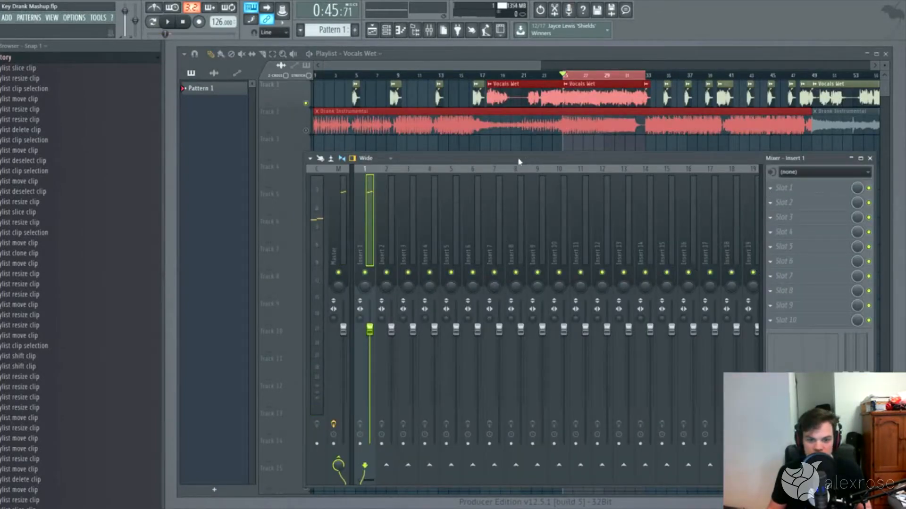
# Step: Lower the mixer volume faders of Insert 1 and Insert 2
pyautogui.moveTo(370, 329); pyautogui.dragTo(391, 348)
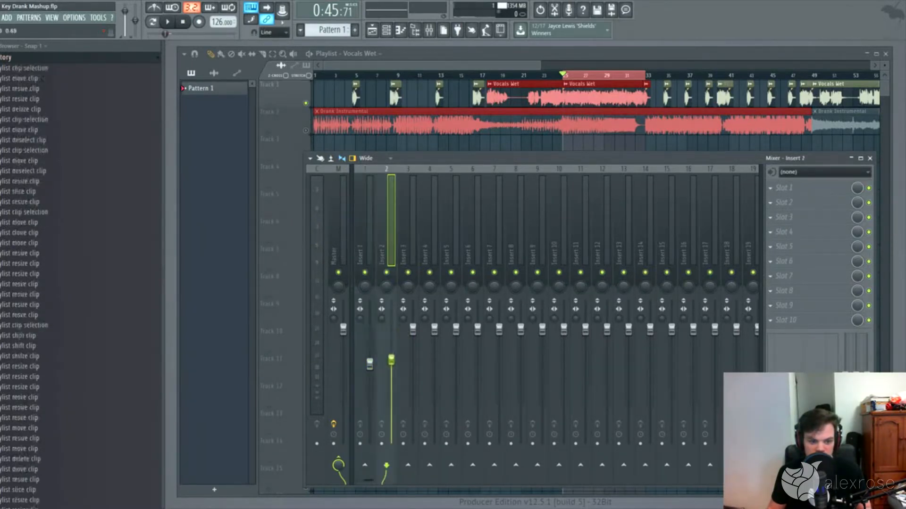
pyautogui.moveTo(391, 348); pyautogui.dragTo(391, 367)
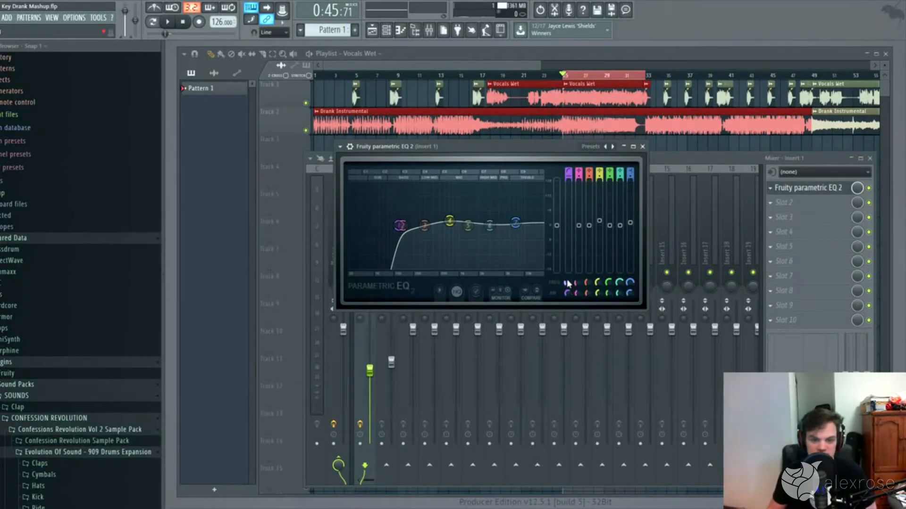
# Step: Create a rising automation clip for the EQ's Band 1 frequency over bars 25 to 33 and enlarge Track 3
pyautogui.rightClick(584, 284)
pyautogui.click(599, 349)
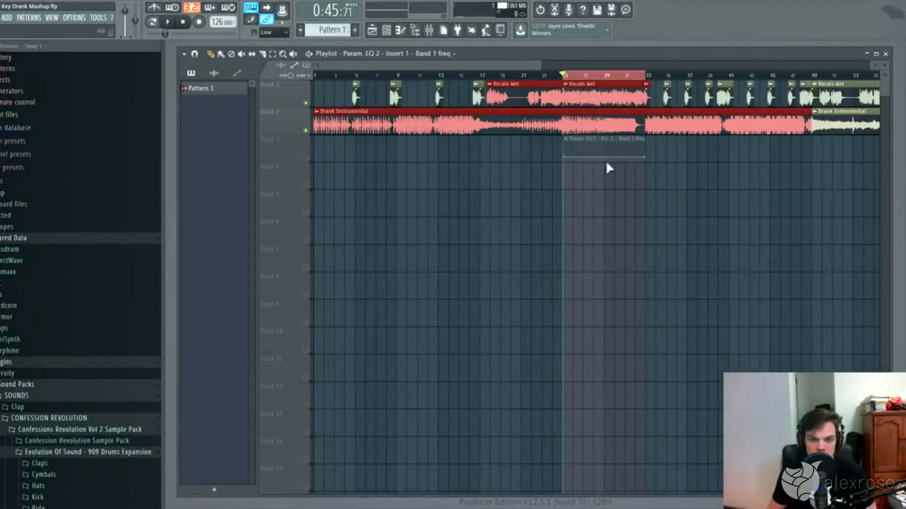
pyautogui.moveTo(649, 158); pyautogui.dragTo(655, 139)
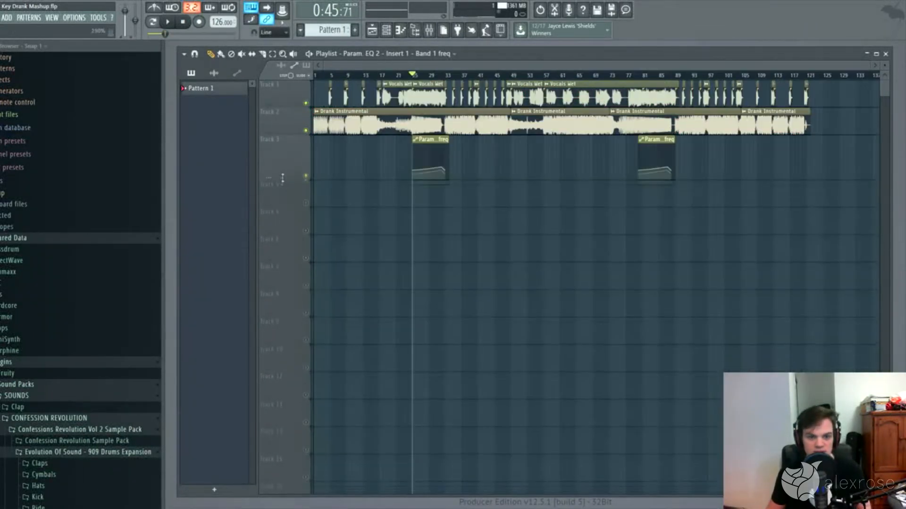
pyautogui.moveTo(284, 177); pyautogui.dragTo(285, 173)
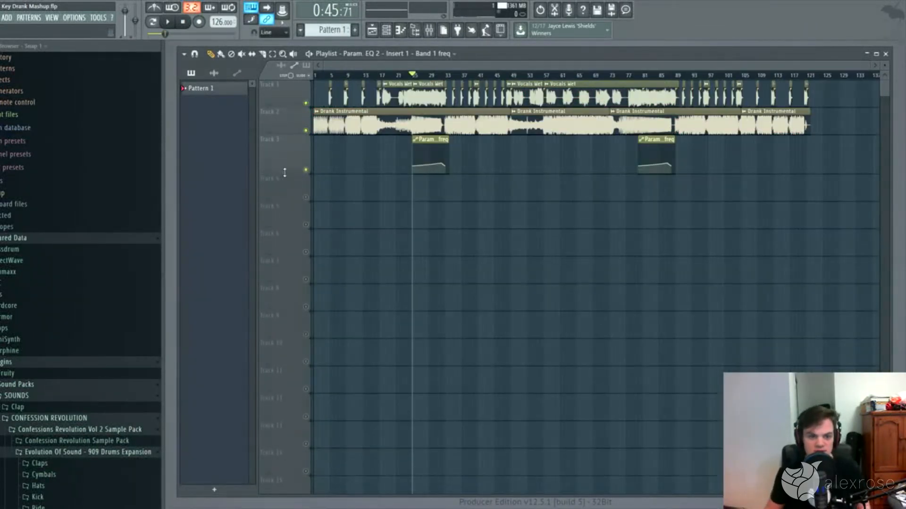
# Step: Add Fruity Reeverb 2 to the second effect slot of Insert 1 and adjust its dry, wet and room size settings
pyautogui.click(323, 75)
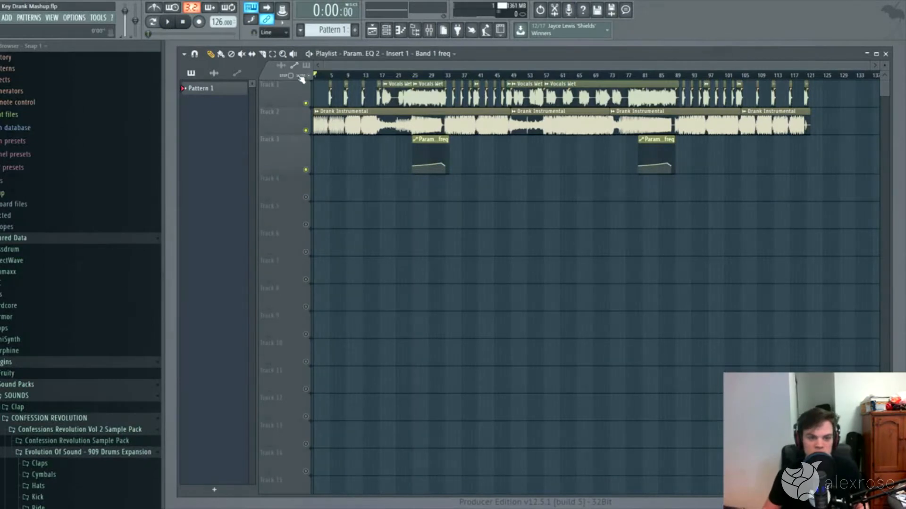
pyautogui.click(429, 31)
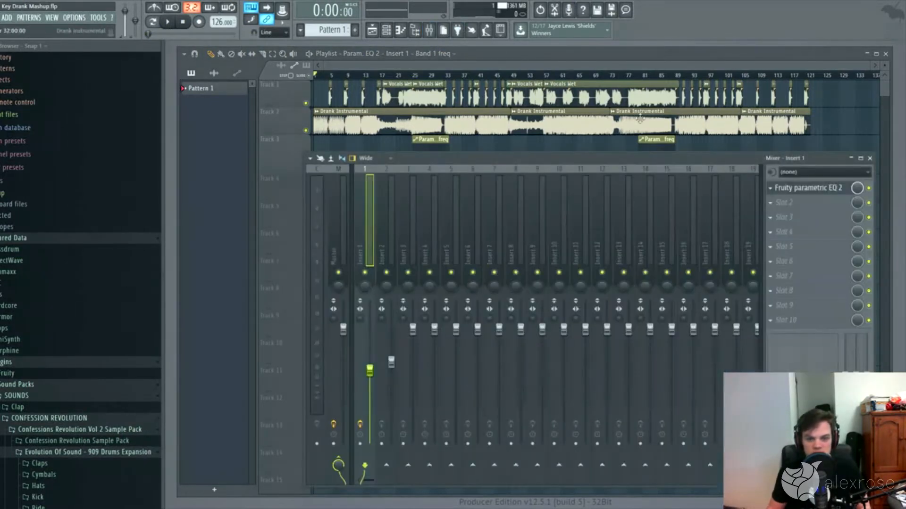
pyautogui.click(772, 208)
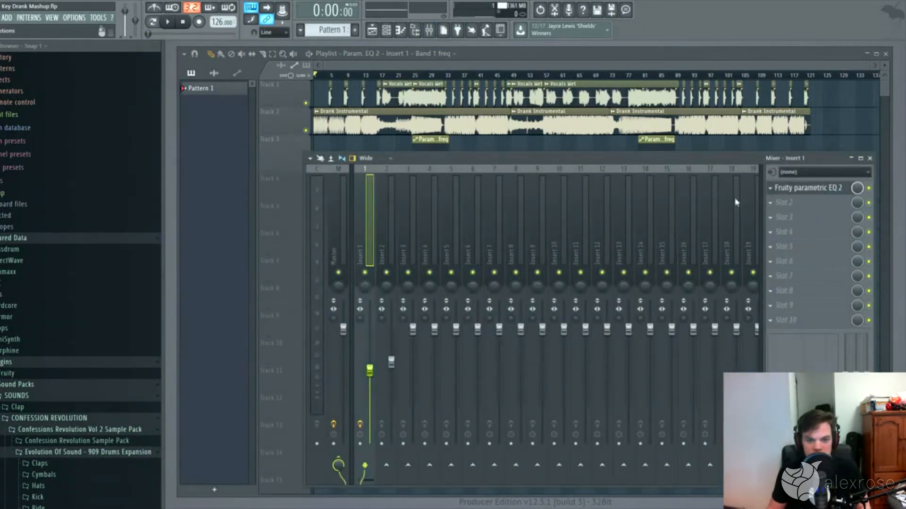
pyautogui.click(663, 147)
pyautogui.moveTo(459, 189); pyautogui.dragTo(429, 188)
pyautogui.moveTo(356, 200); pyautogui.dragTo(356, 188)
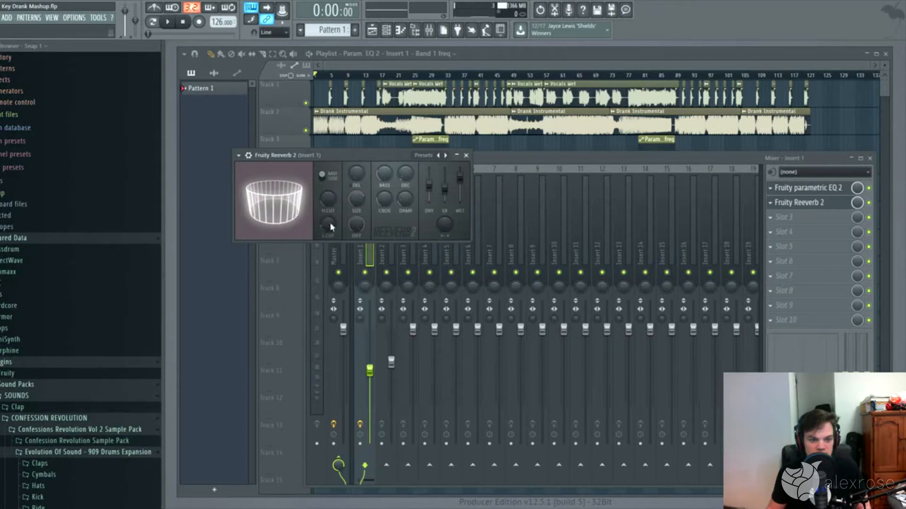
# Step: Turn down the Fruity Reeverb 2 mix level, automate it over the first 16 bars on Track 4 and enable that track
pyautogui.click(858, 207)
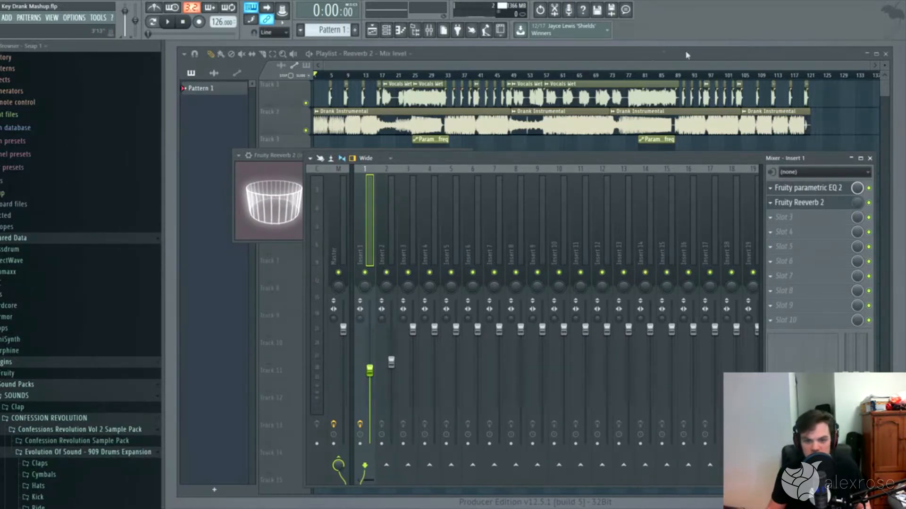
pyautogui.click(650, 55)
pyautogui.moveTo(810, 201); pyautogui.dragTo(381, 211)
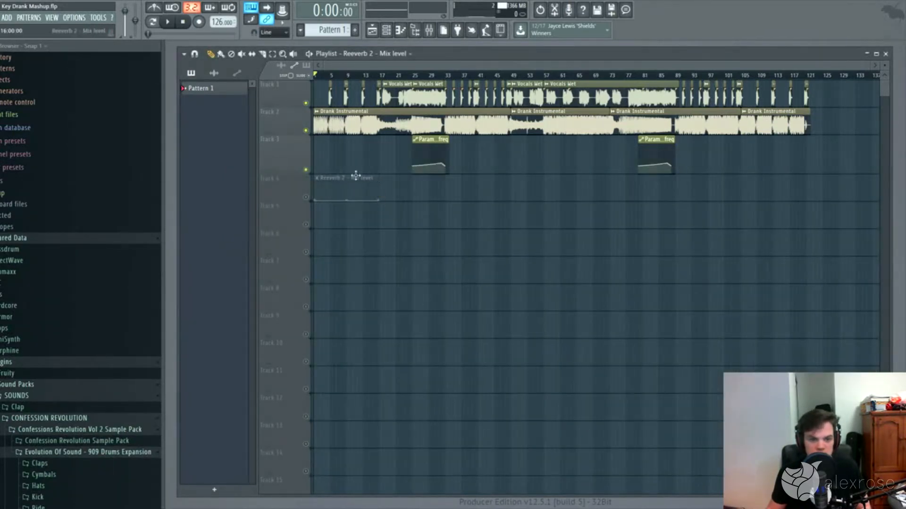
pyautogui.click(306, 198)
# Step: Raise the Reeverb 2 mix level automation across bars 1 to 17 and place a copy of the clip at bar 105
pyautogui.moveTo(874, 66); pyautogui.dragTo(409, 65)
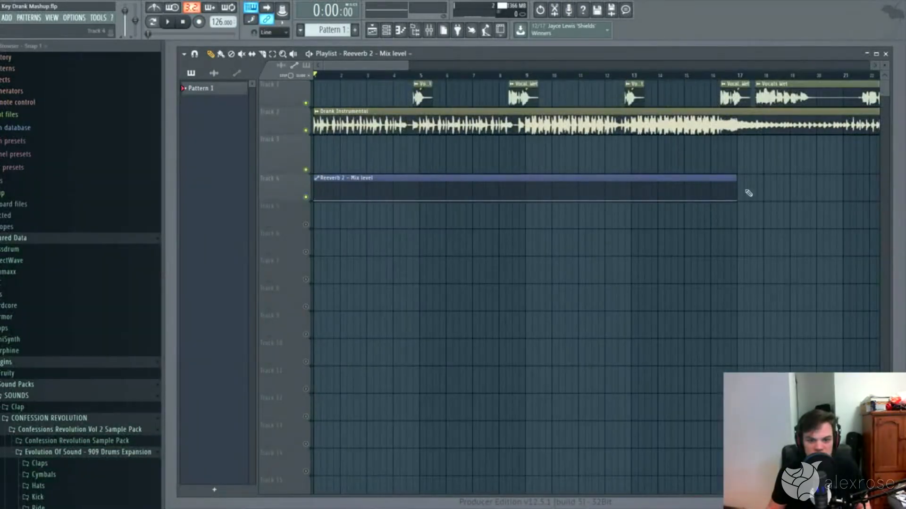
pyautogui.moveTo(737, 201); pyautogui.dragTo(278, 152)
pyautogui.moveTo(314, 178); pyautogui.dragTo(742, 185)
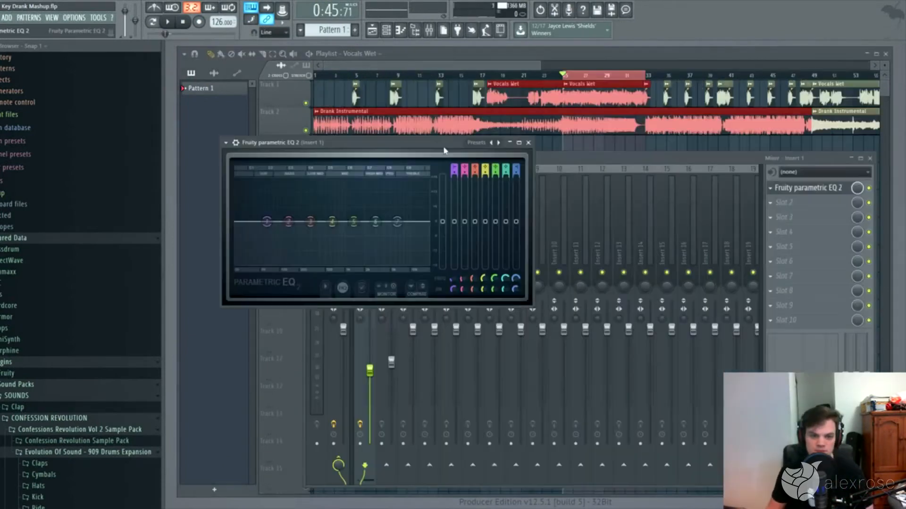
# Step: Shape Insert 1's Fruity Parametric EQ 2 with a high-pass Band 1 moved up in frequency and slight boosts on Bands 4 and 7
pyautogui.moveTo(441, 150); pyautogui.dragTo(557, 155)
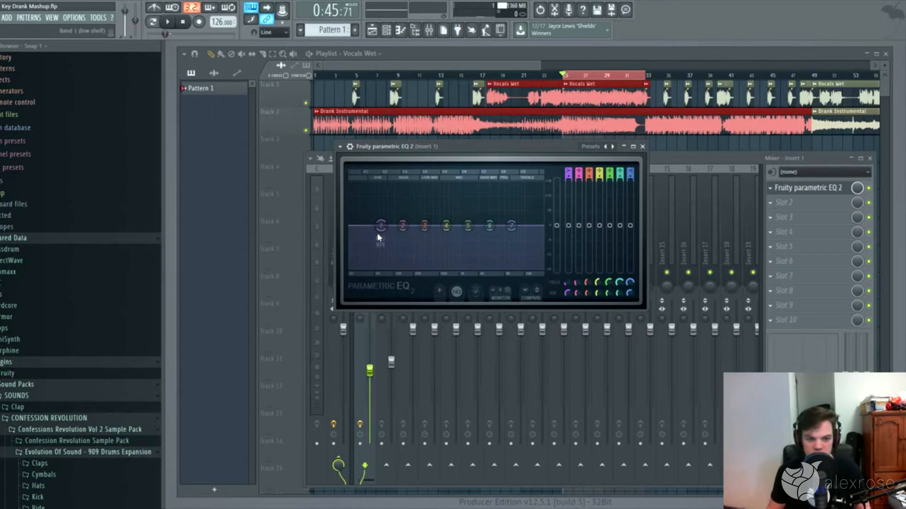
pyautogui.click(435, 281)
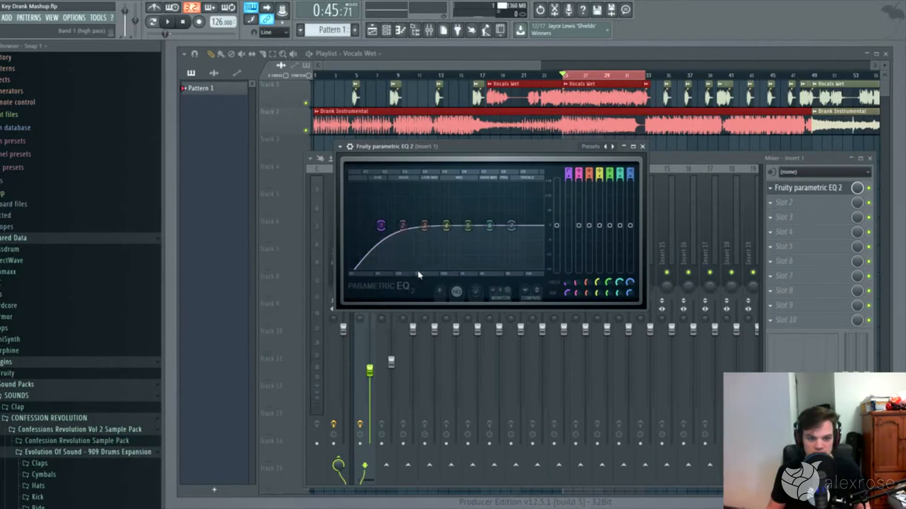
pyautogui.moveTo(380, 228); pyautogui.dragTo(450, 220)
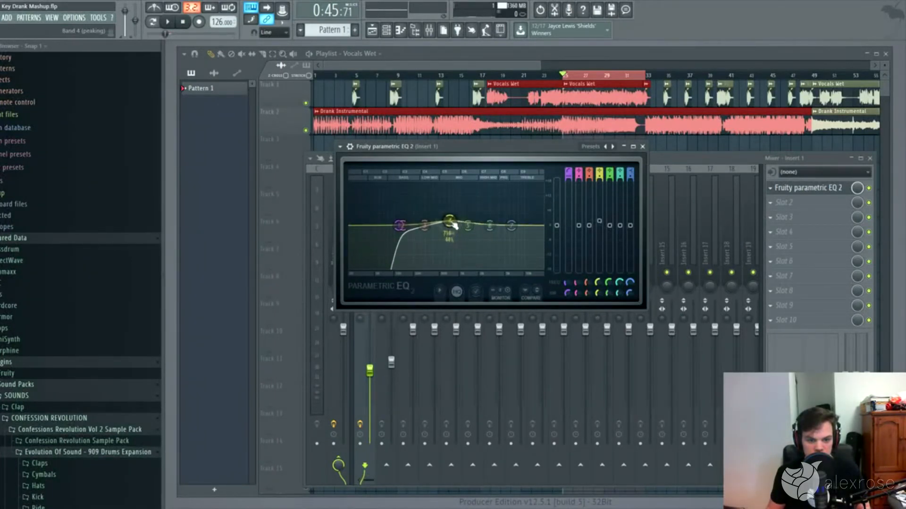
pyautogui.moveTo(510, 226); pyautogui.dragTo(516, 222)
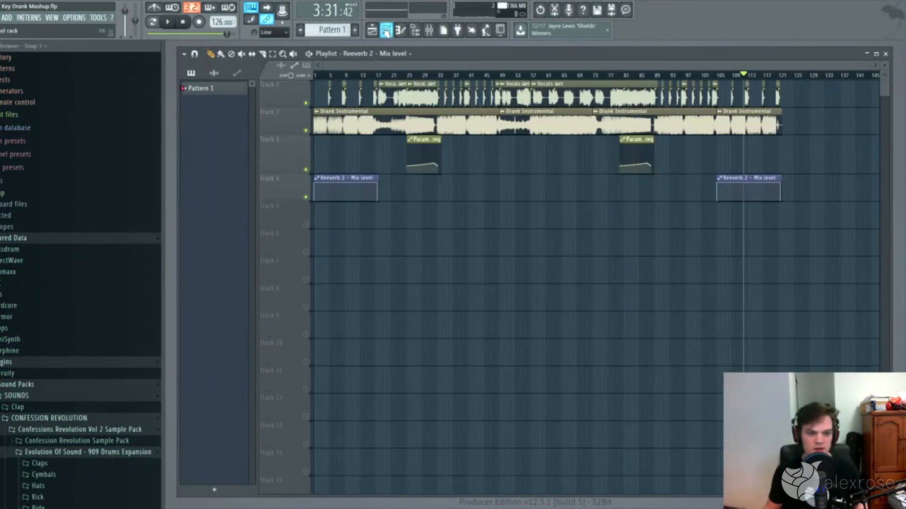
# Step: Load iZotope Ozone 7 on the Master mixer track and move its window up so the controls are reachable
pyautogui.click(430, 30)
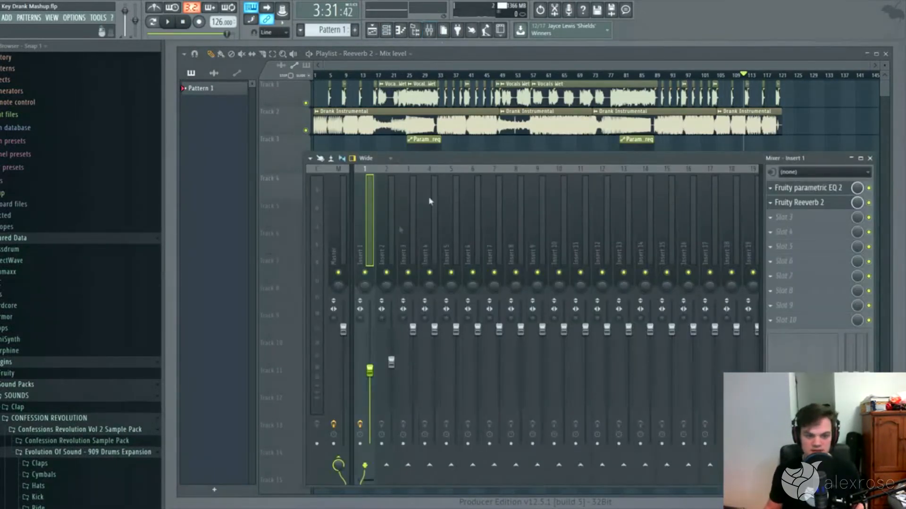
pyautogui.click(341, 249)
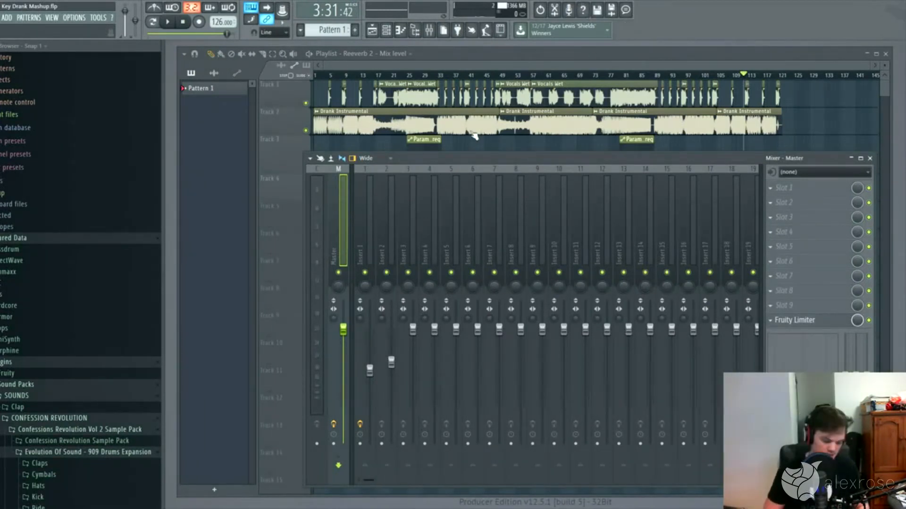
pyautogui.click(403, 234)
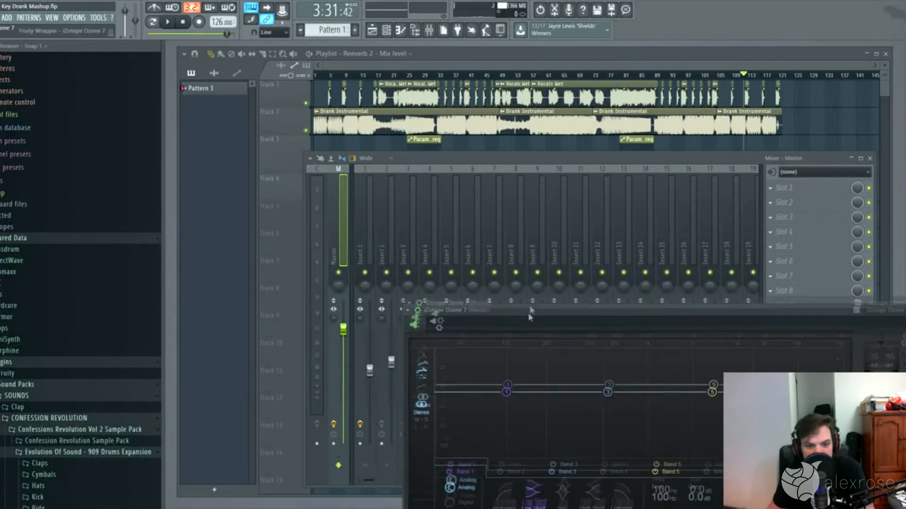
pyautogui.moveTo(528, 313); pyautogui.dragTo(501, 151)
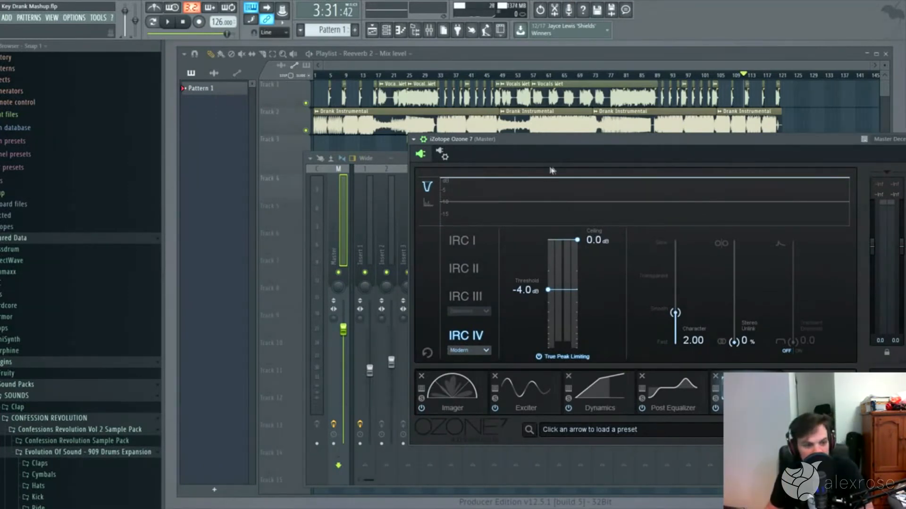
# Step: Return to the Playlist and move the playback position to bar 17, at the end of the first Reeverb 2 mix level clip
pyautogui.click(842, 65)
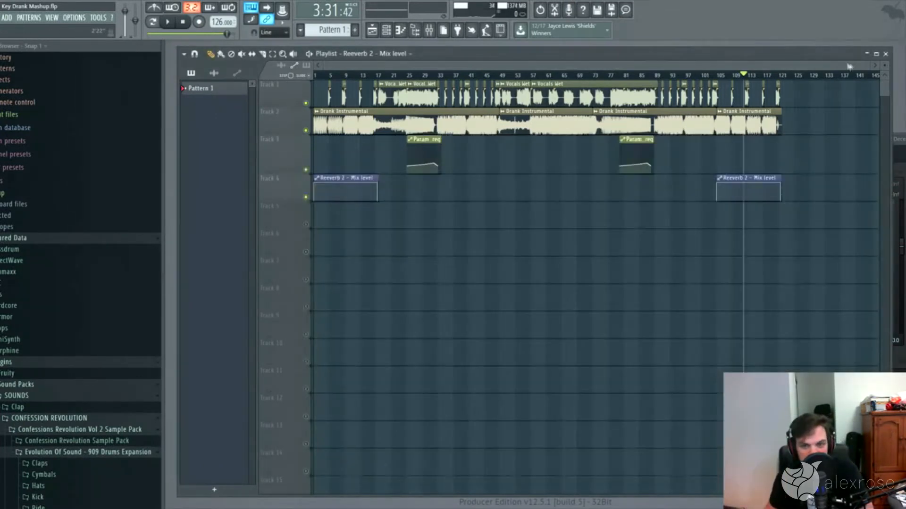
pyautogui.moveTo(871, 66); pyautogui.dragTo(488, 66)
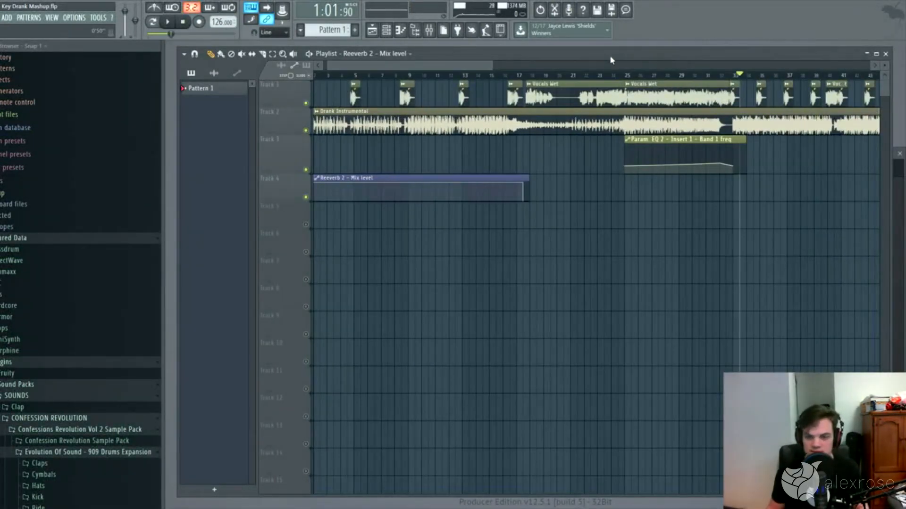
pyautogui.moveTo(479, 66); pyautogui.dragTo(511, 67)
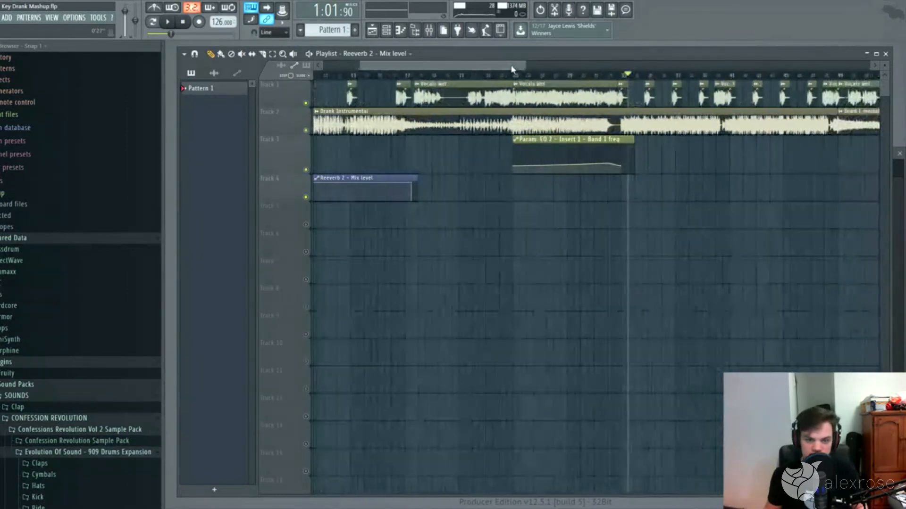
pyautogui.click(418, 76)
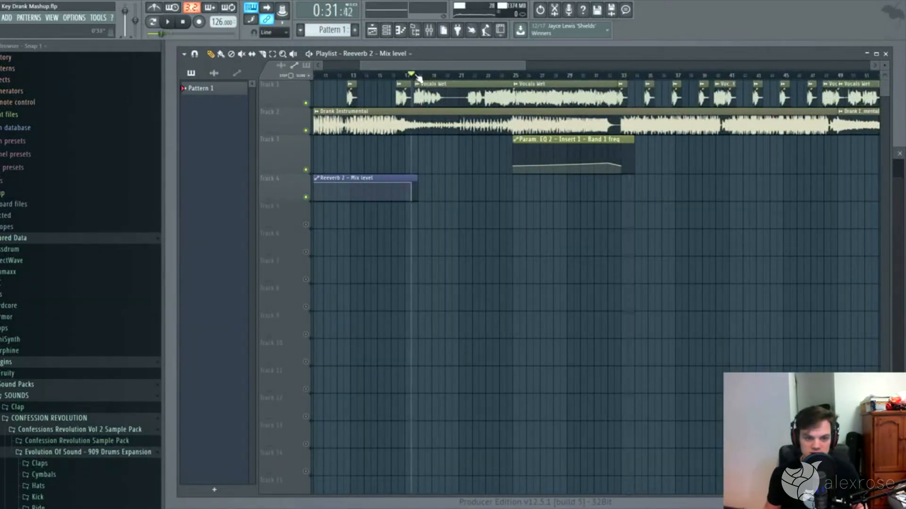